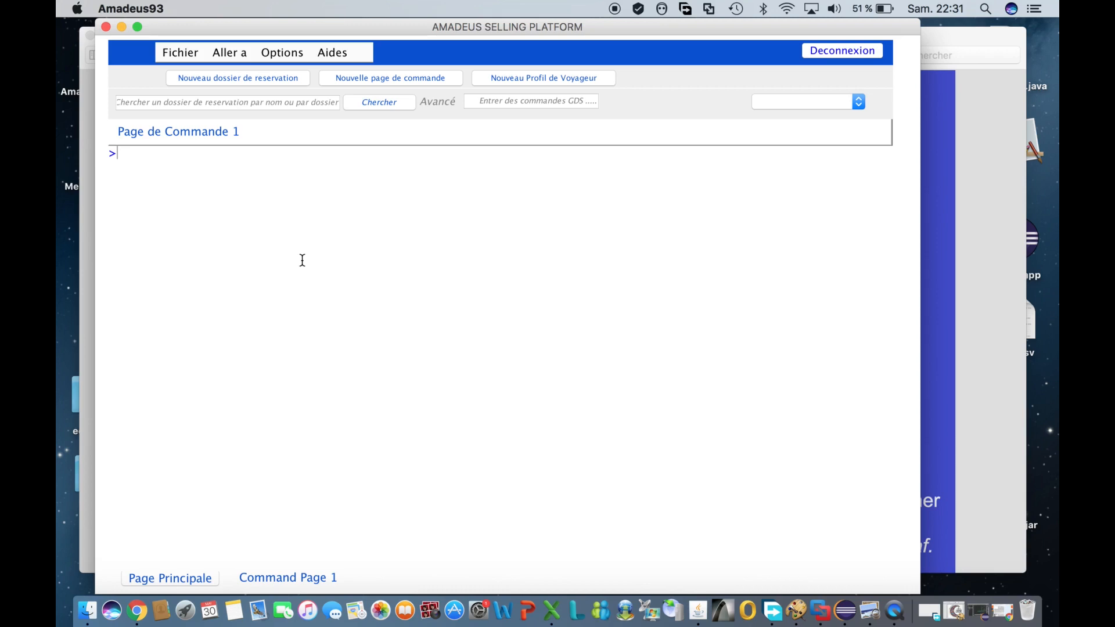
Step: Query flight availability from ORN to ALG on 15 April with AN15APRORNALG, and clear the display with IG
text(AN15APR)
text(ORNALG)
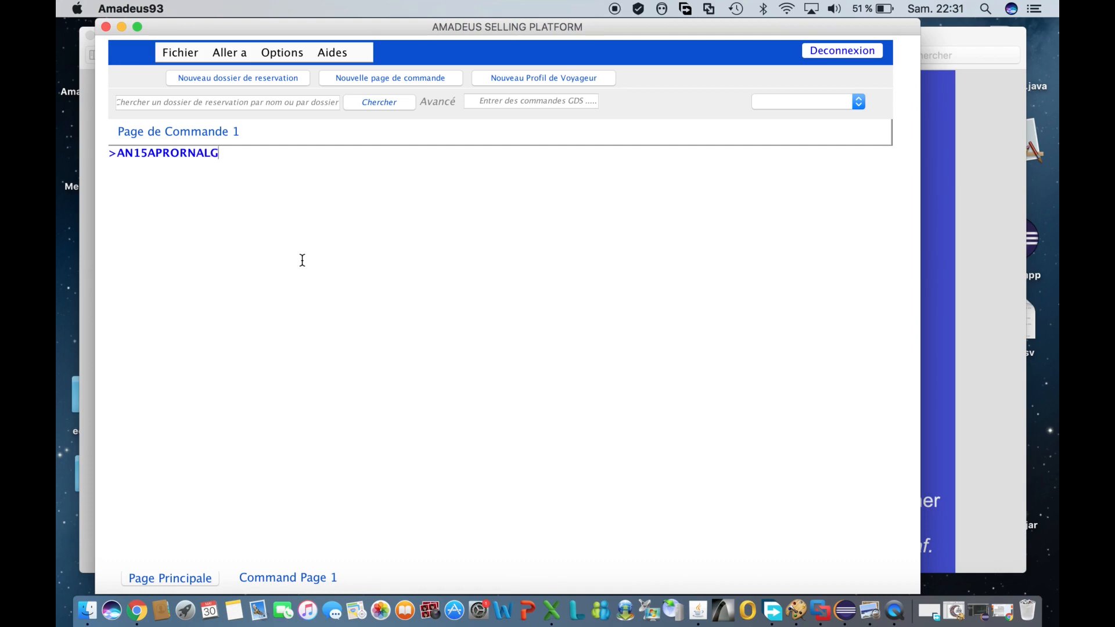
key(Return)
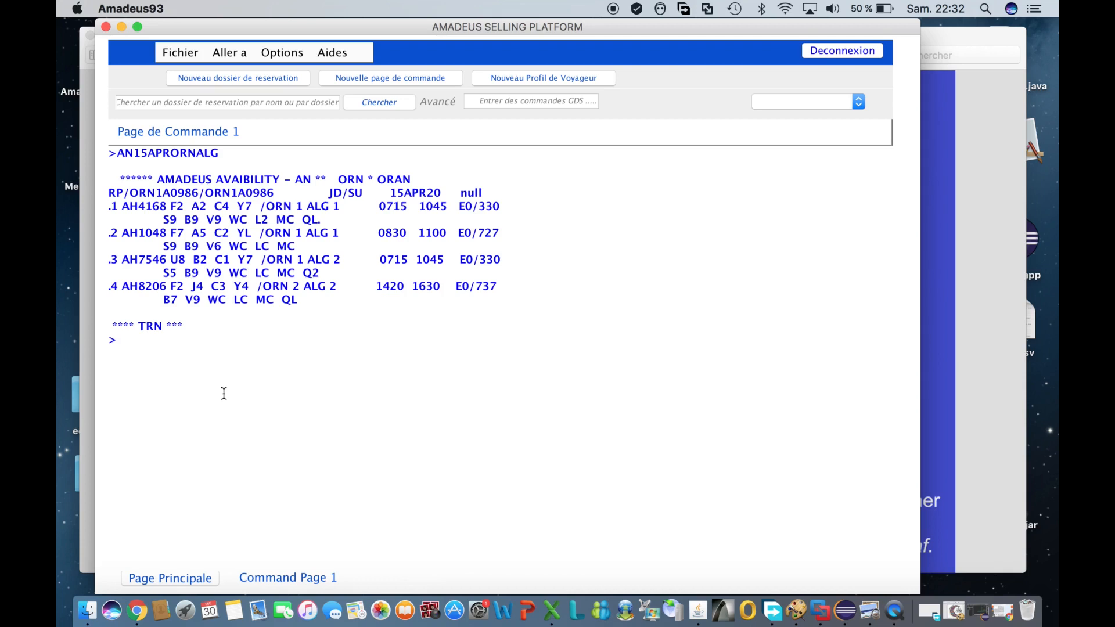
text(IG)
key(Return)
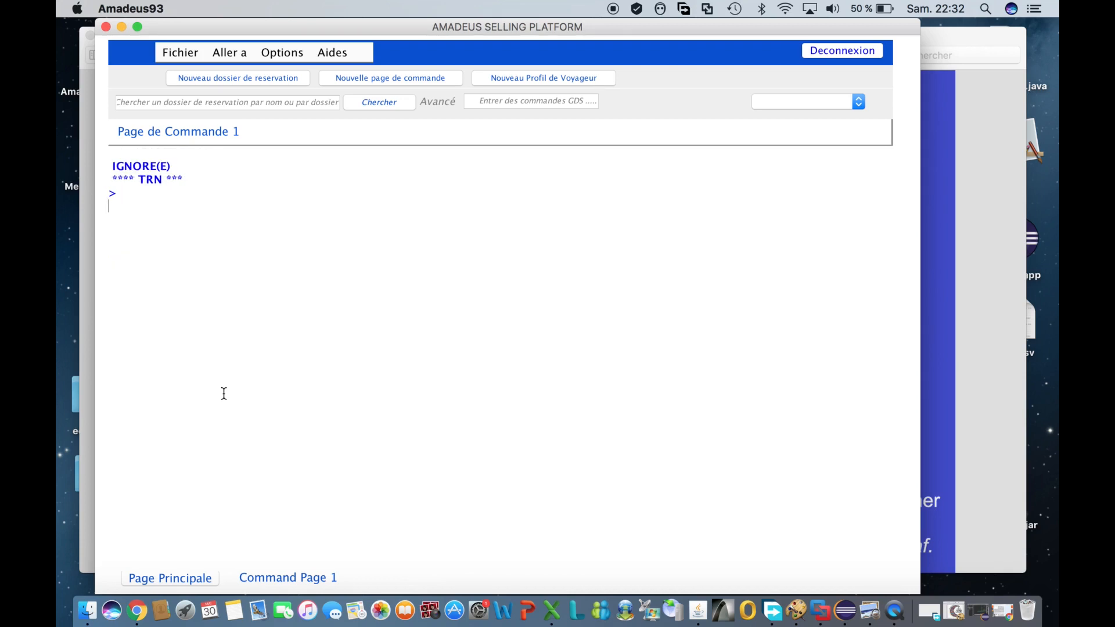
Step: Query round-trip availability between ORN and ALG, out 15 April and back 16 April, with AN15APRORNALG*16APR, and clear the display with IG
text(AN15APRORNALG)
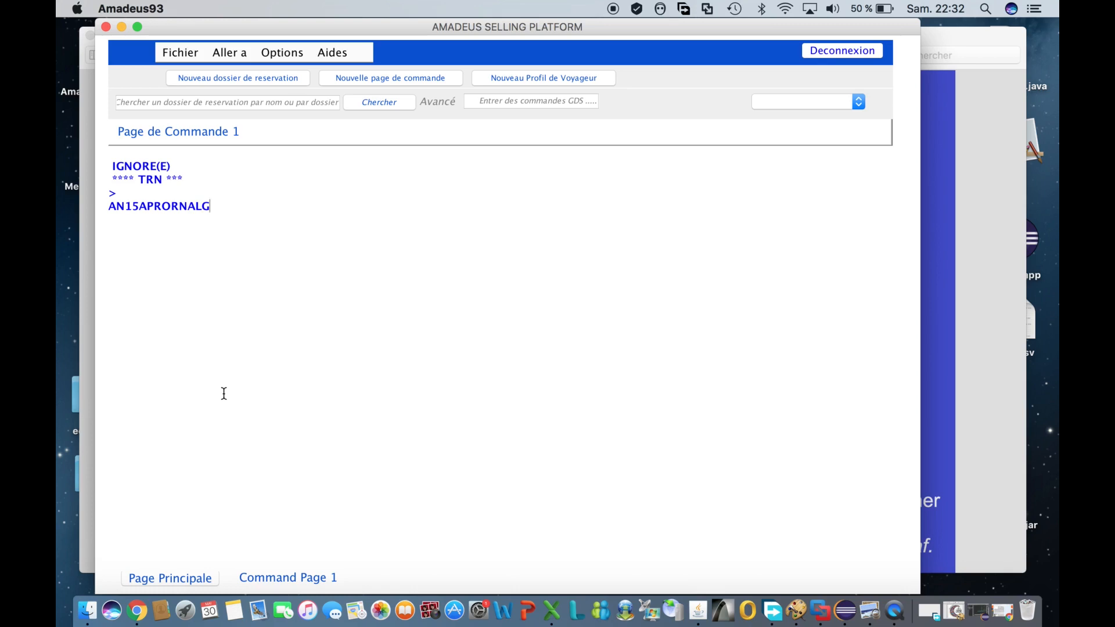
text(*16APR)
key(Return)
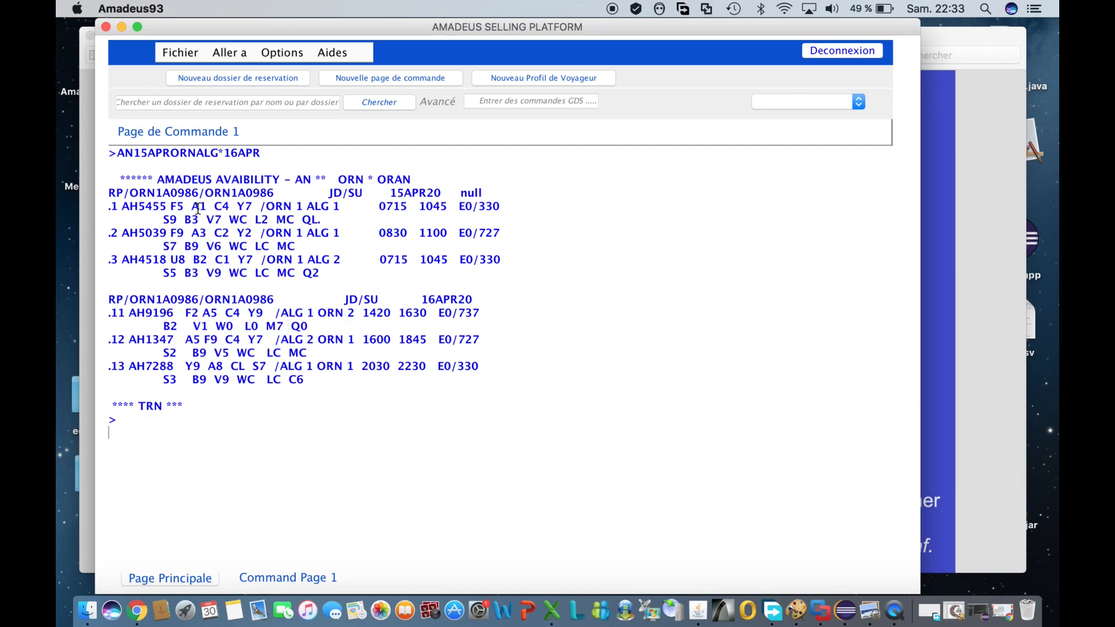
text(IG)
key(Return)
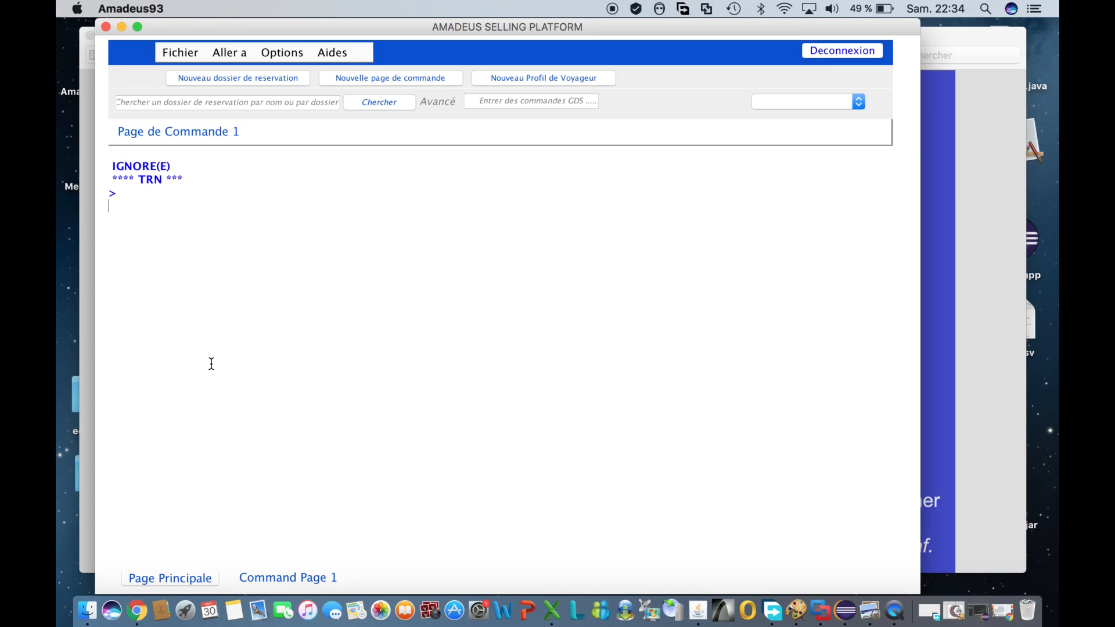
Step: Query Air France (AF) availability from ALG to ORY on 20 April with AN20APRALGORY/AAF, and clear the display with IG
text(AN)
text(20APRALG)
text(ORY)
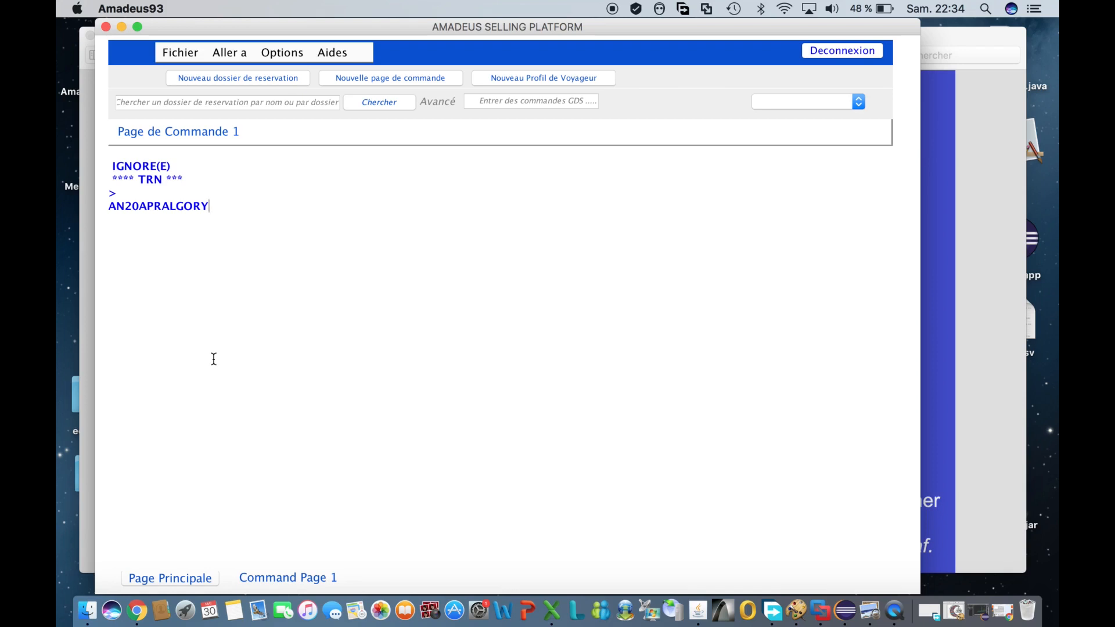
text(/A)
text(AF)
key(Return)
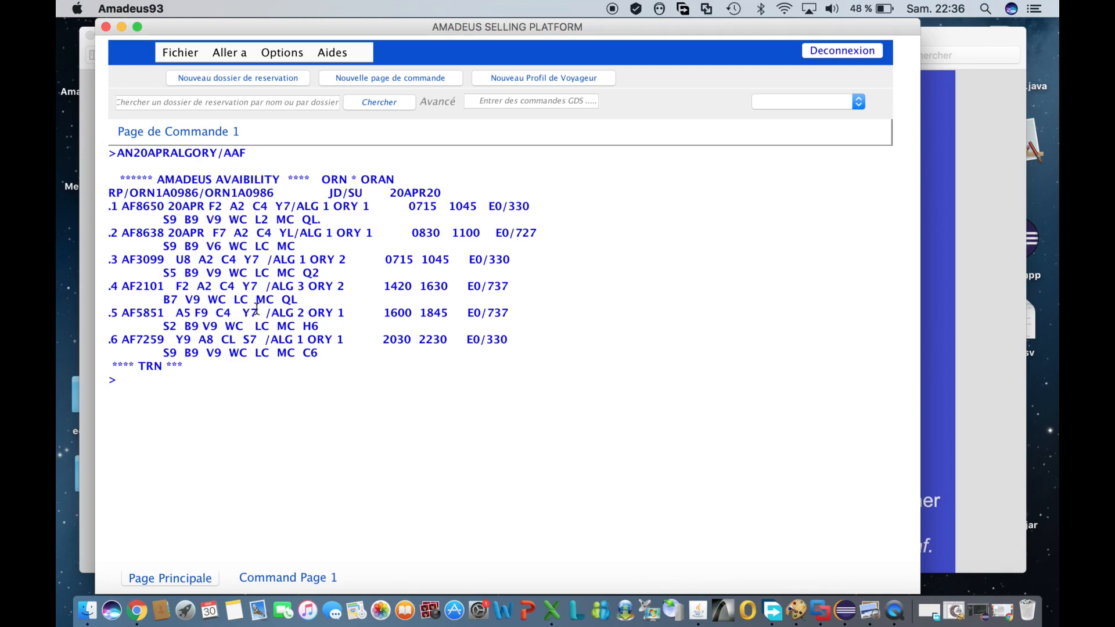
text(IG)
key(Return)
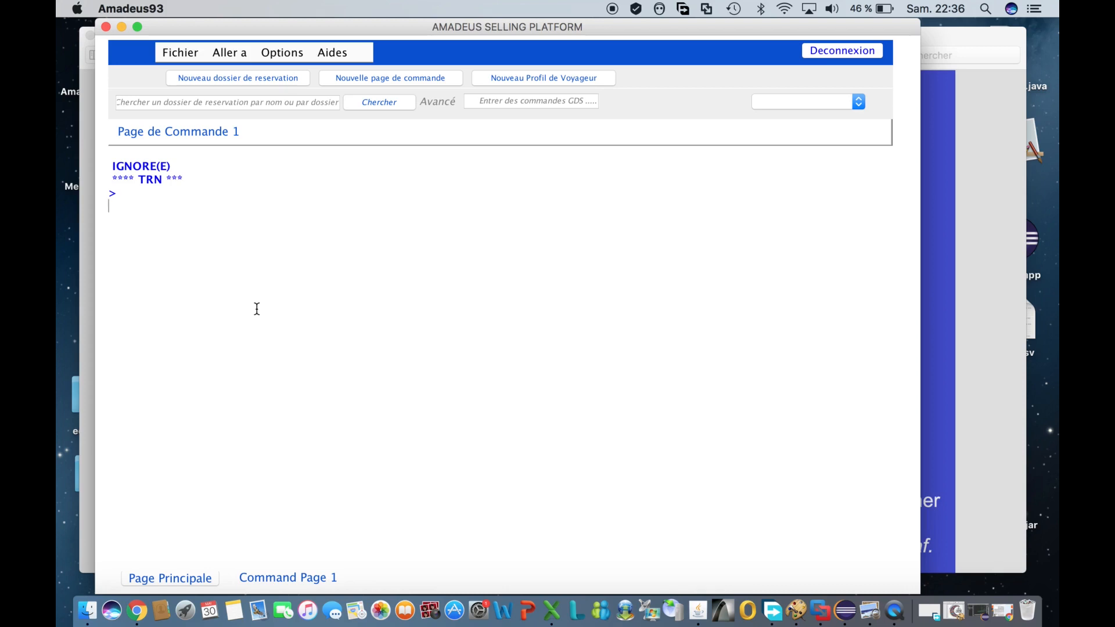
Step: Query availability in class F only from ORN to ALC on 2 April with AN02APRORNALC/CF, and clear the display with IG
text(AN02APRORNALC)
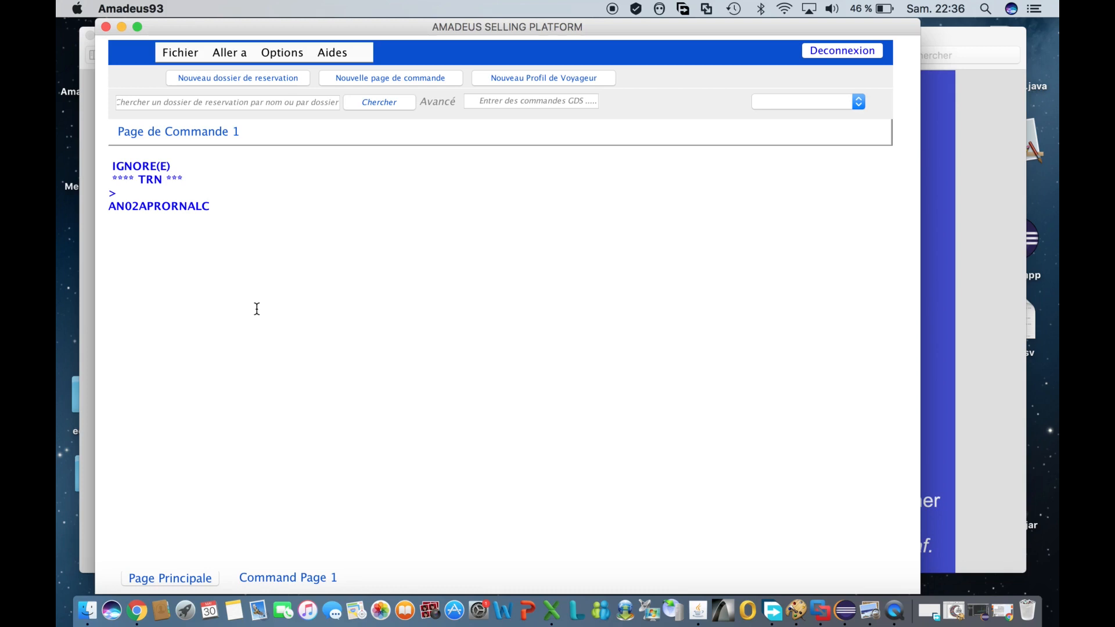
text(/C)
text(F)
key(Return)
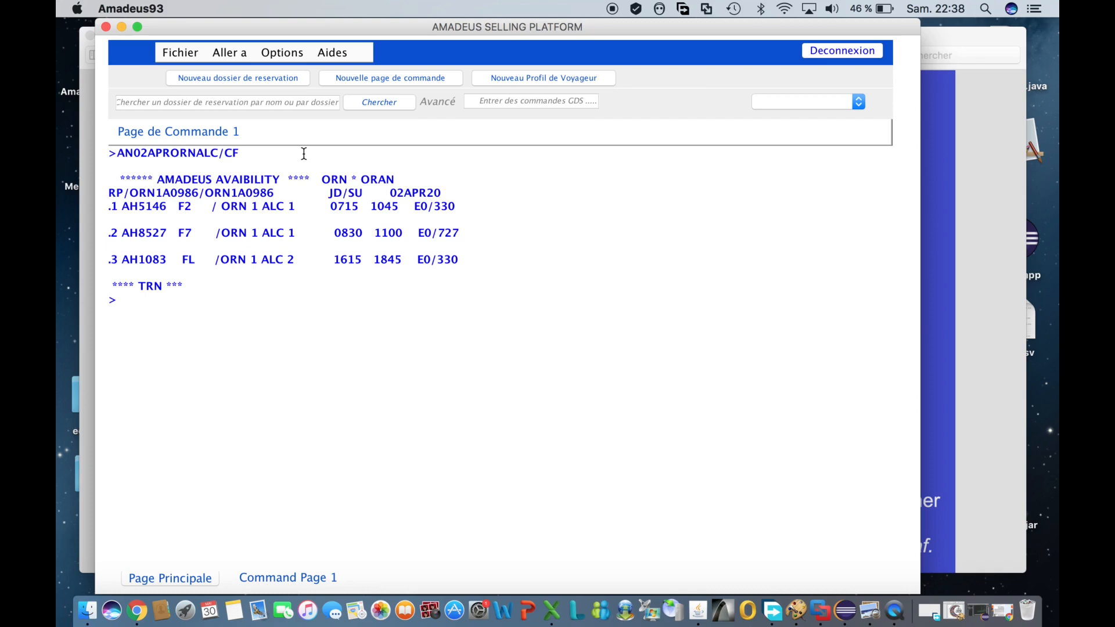
text(IG)
key(Return)
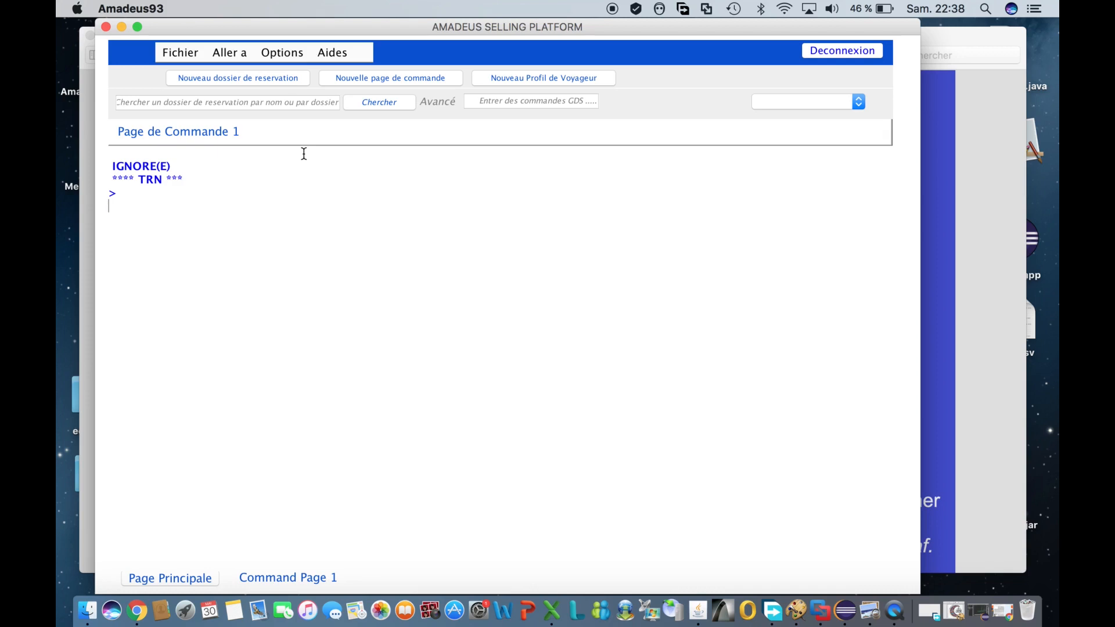
Step: Query availability from ORN to CDG connecting through ALC on 12 May with AN12MAYORNCDG/XALC, and clear the display with IG
text(AN12)
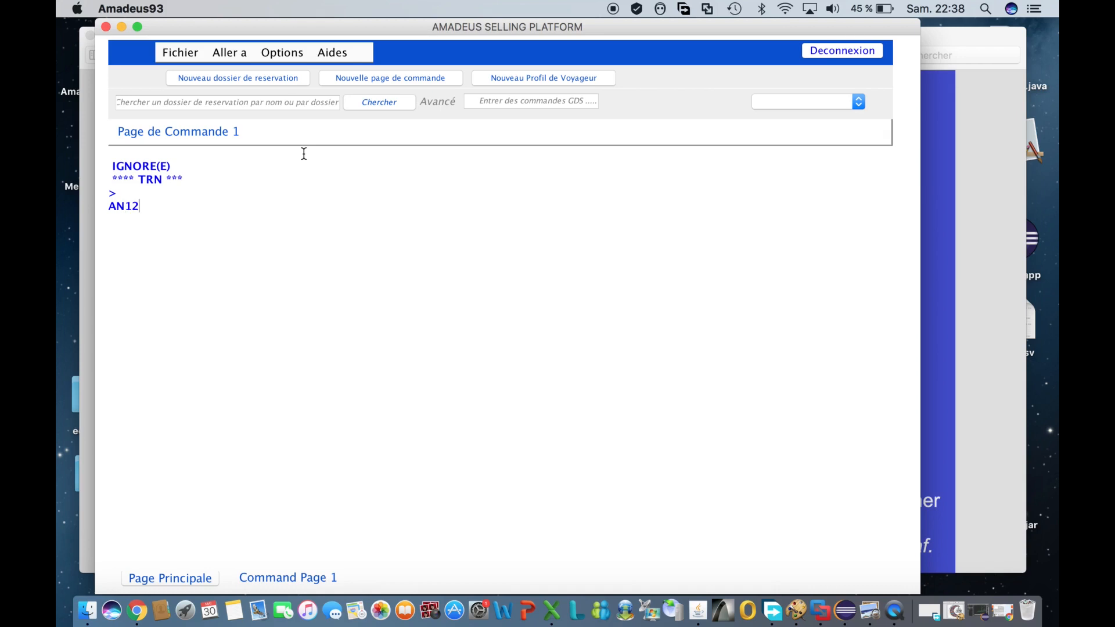
text(MAY)
text(ORNCDG/X)
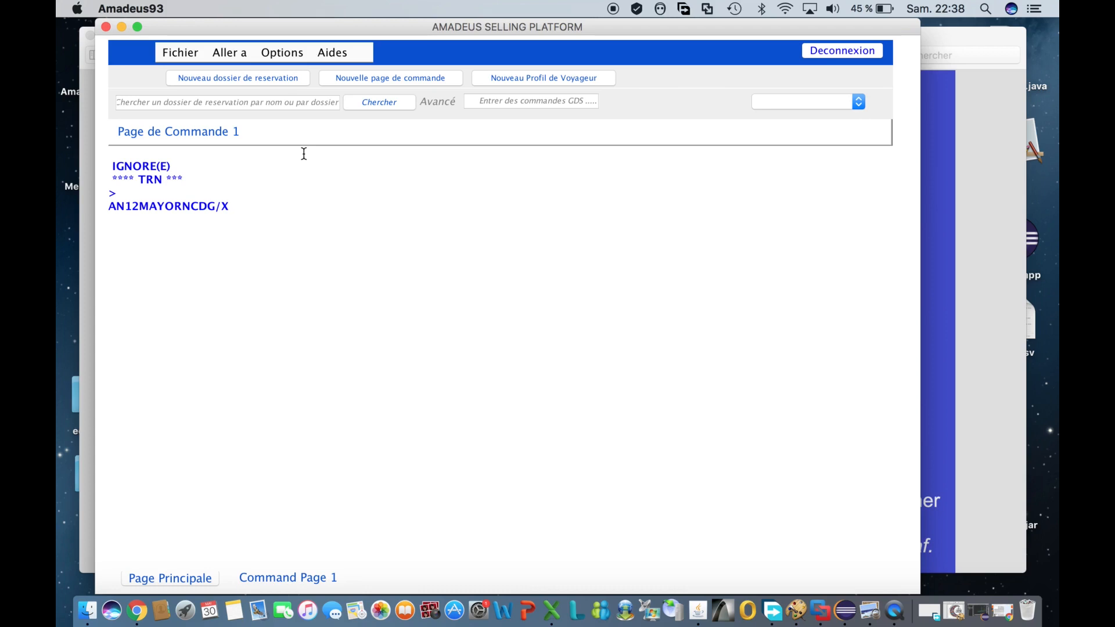
text(ALC)
key(Return)
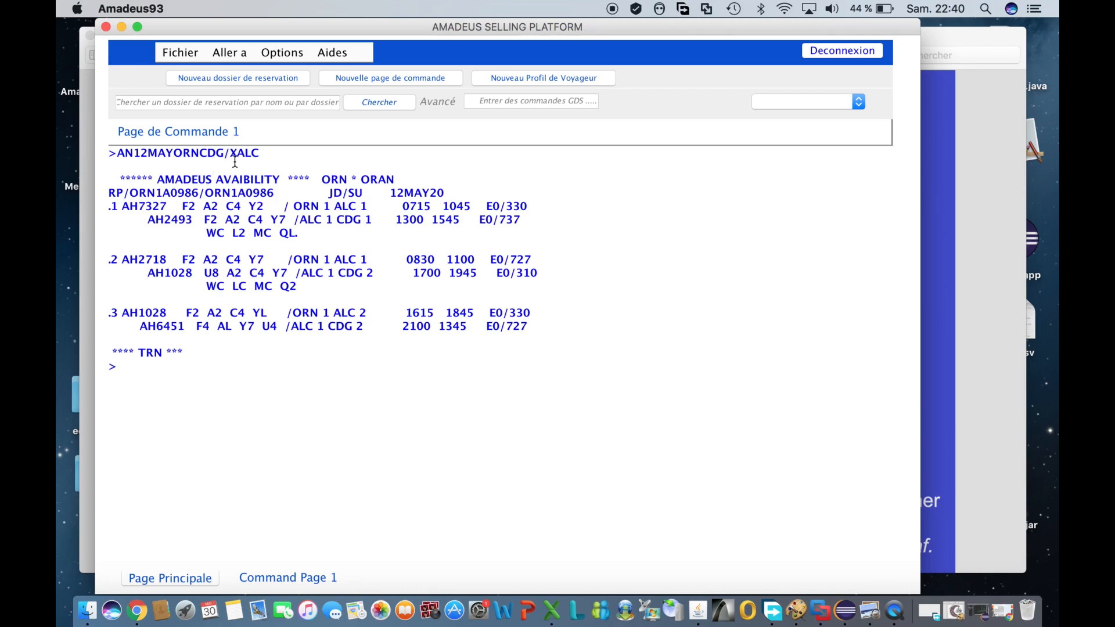
text(IG)
key(Return)
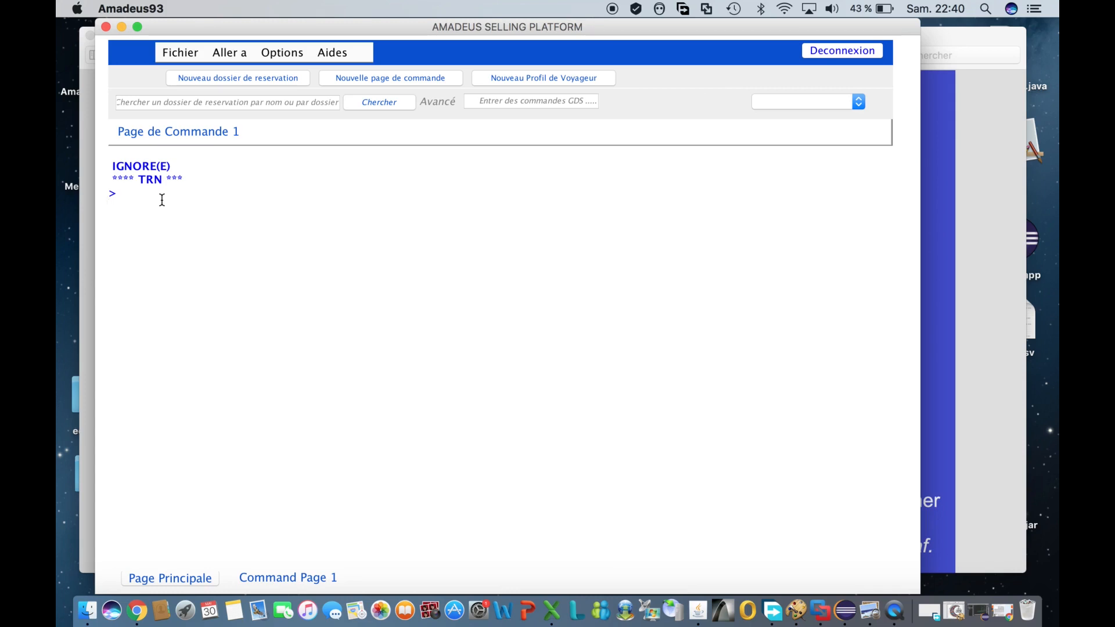
Step: Query the flight schedule from ALG to TUN with SN12JUIALGTUN, and clear the display with IG
text(SN)
text(12JUI)
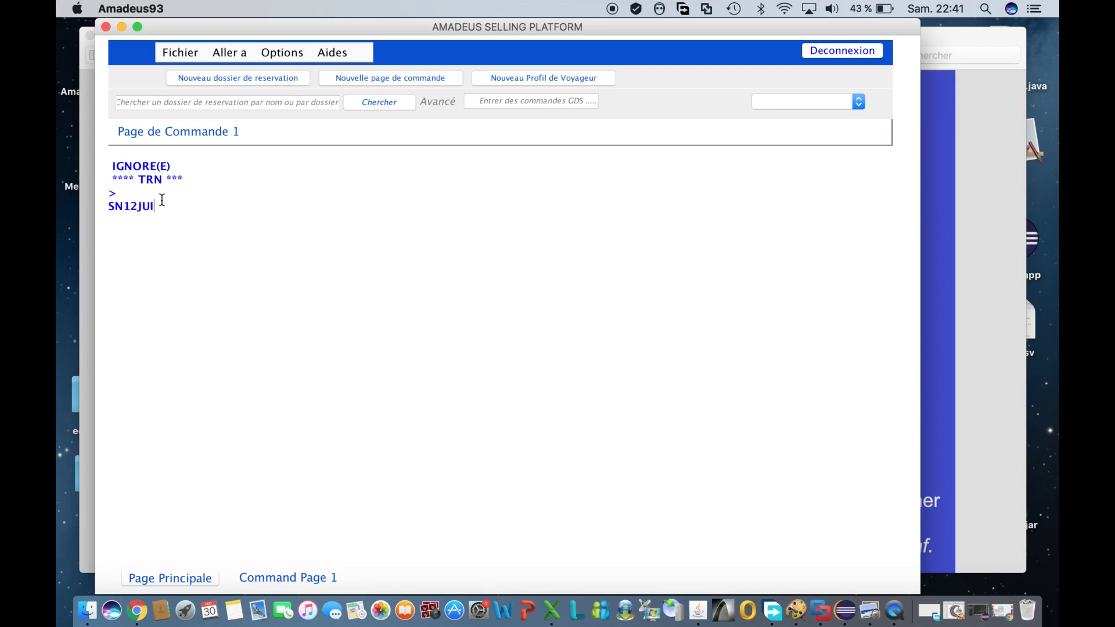
text(GTUN)
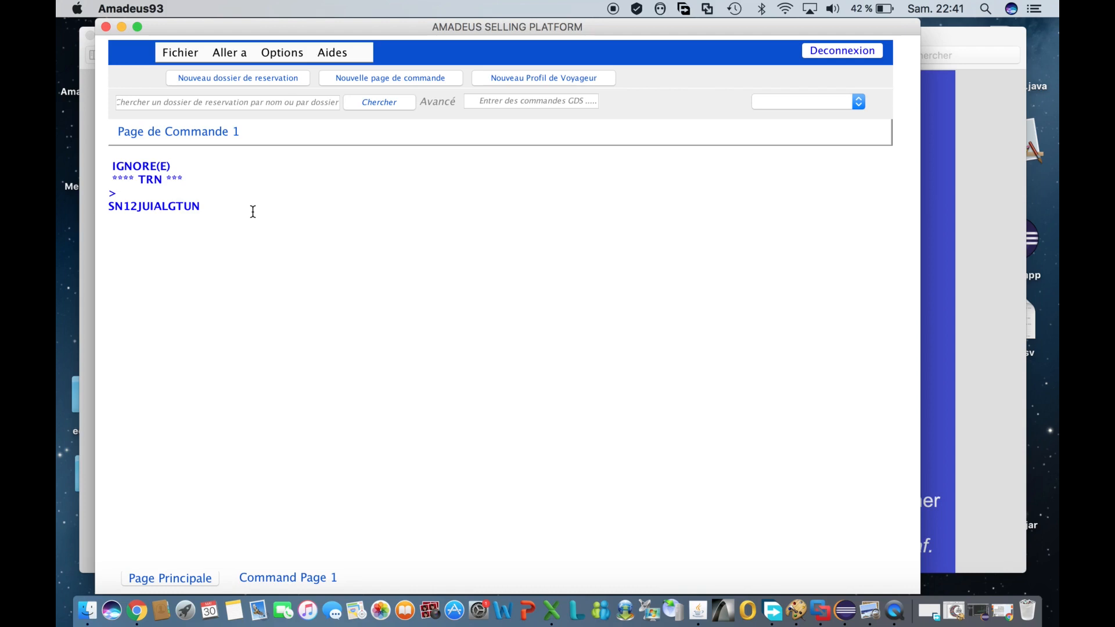
key(Return)
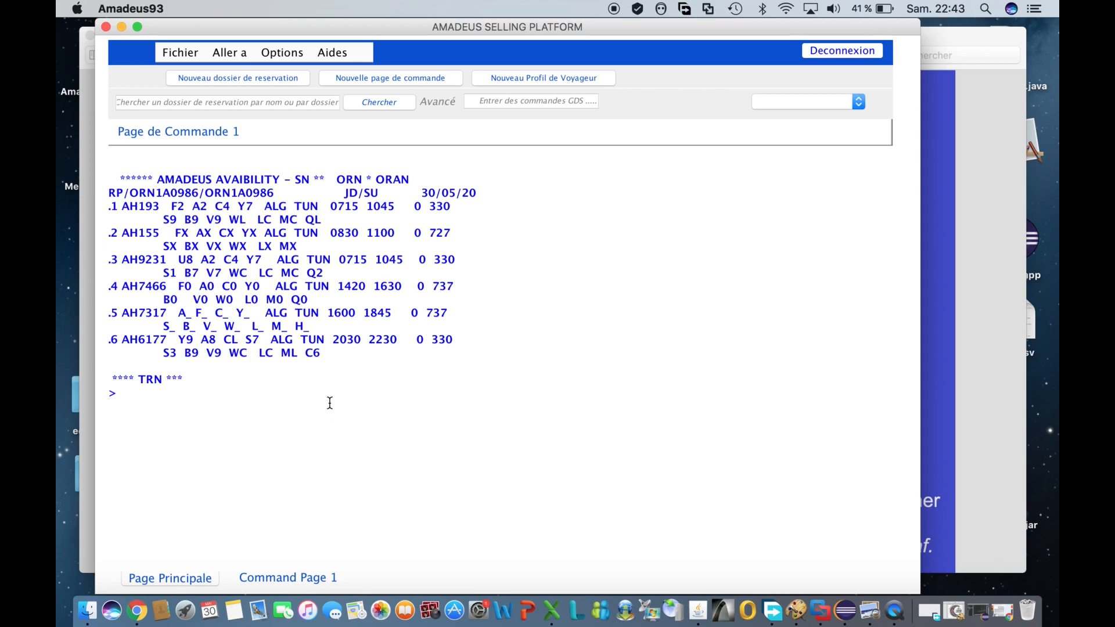
text(IG)
key(Return)
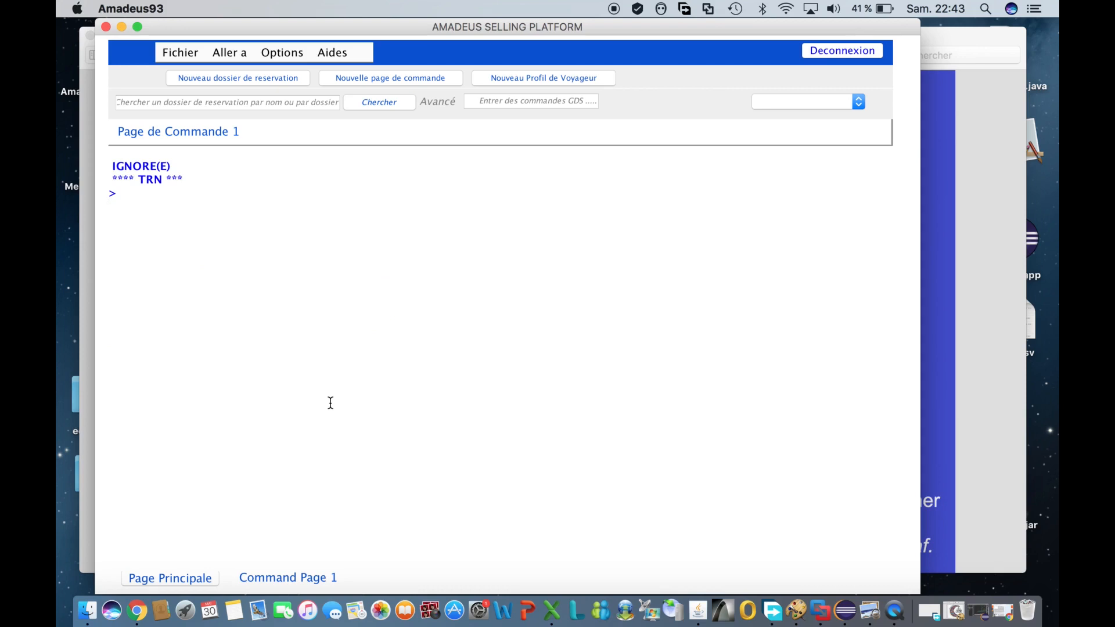
Step: Display the ALG to BMK timetable for 17 April with TN17APRALGBMK and examine the flights' operating-day codes
text(TN)
text(17APRALGBMK)
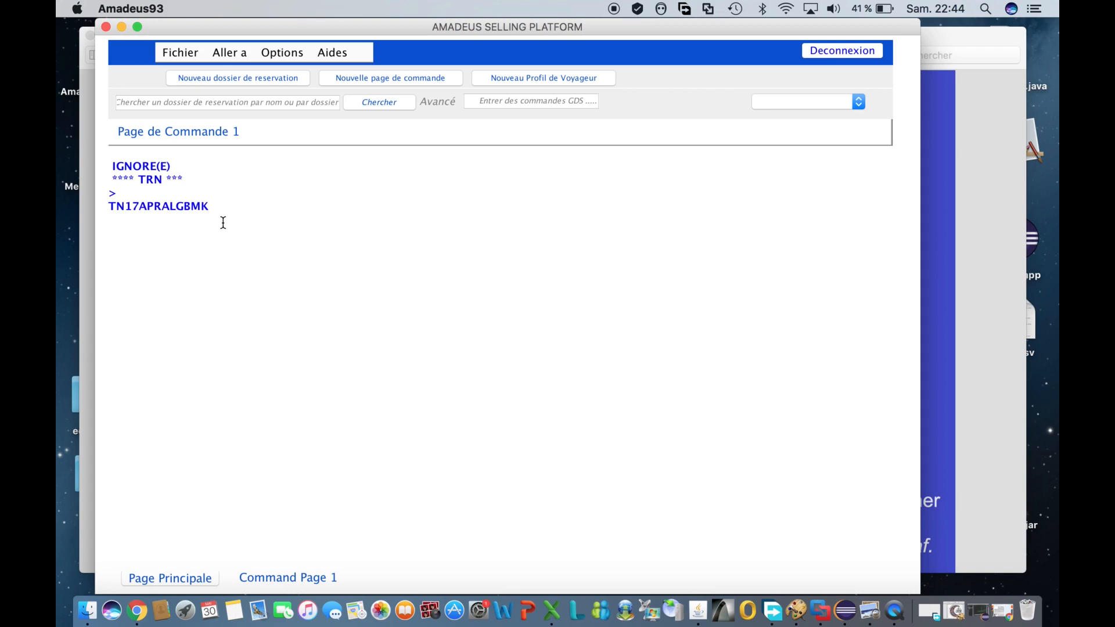
key(Return)
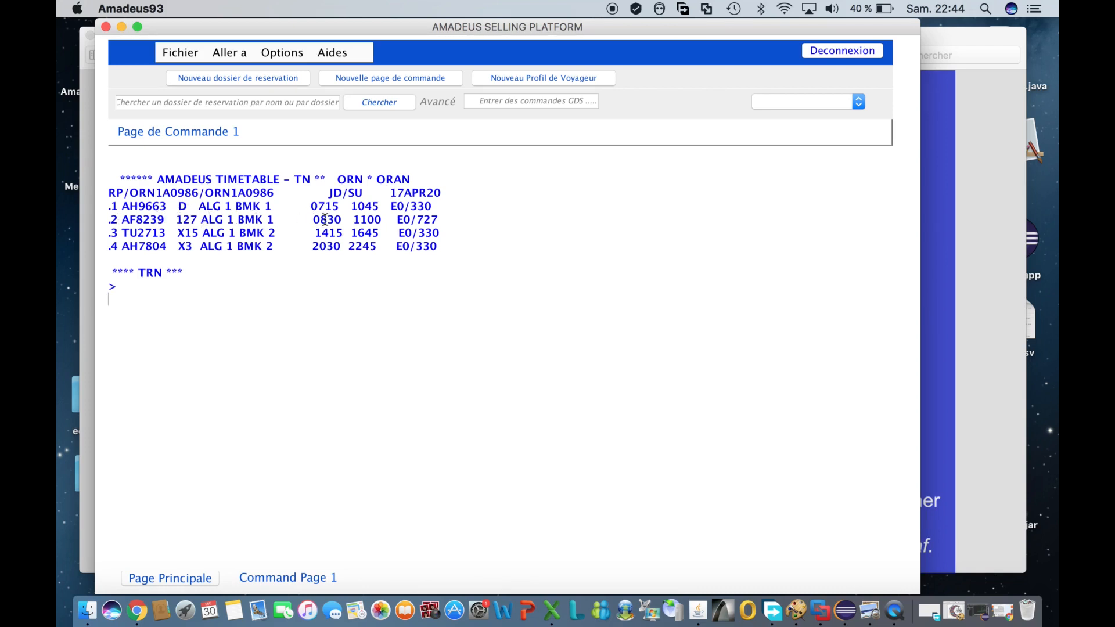
click(198, 220)
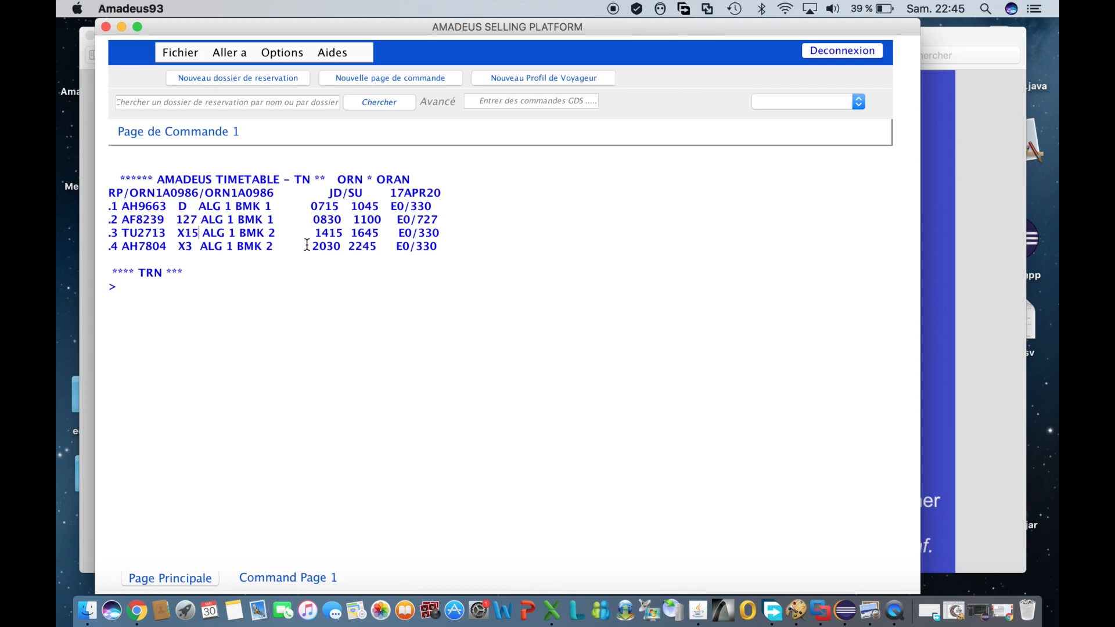
click(196, 246)
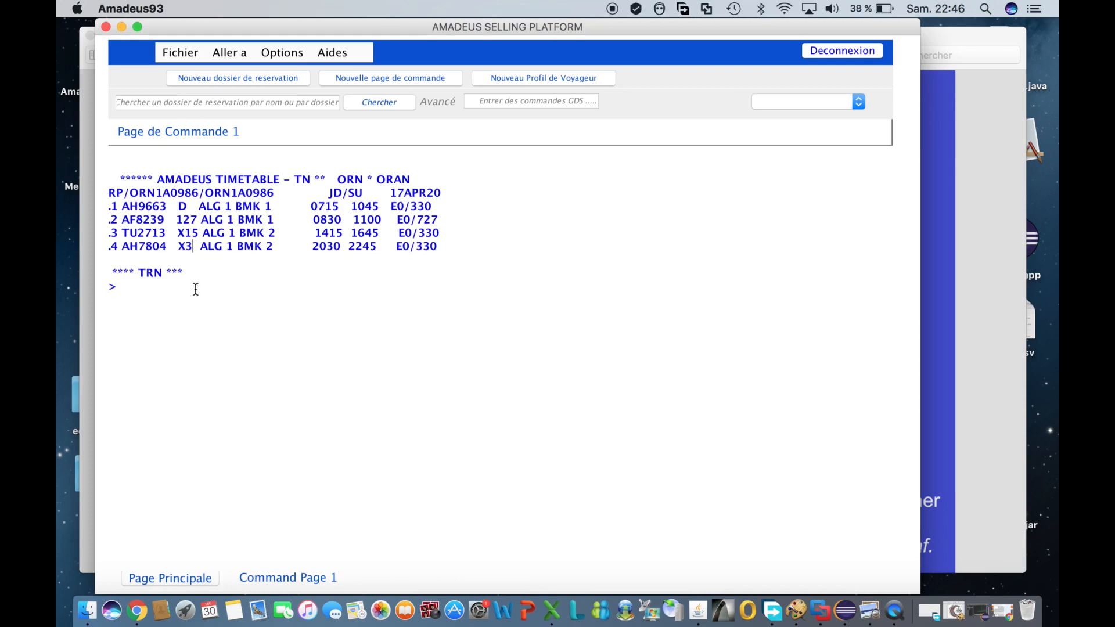
Step: Clear the timetable display with the ignore command IG
click(140, 289)
text(IG)
key(Return)
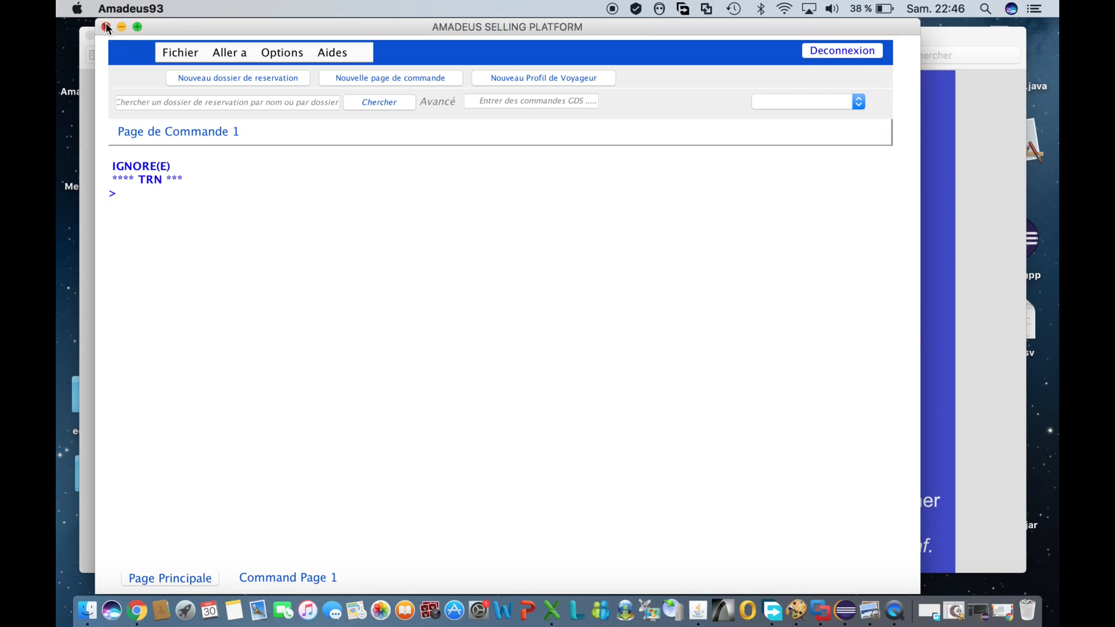